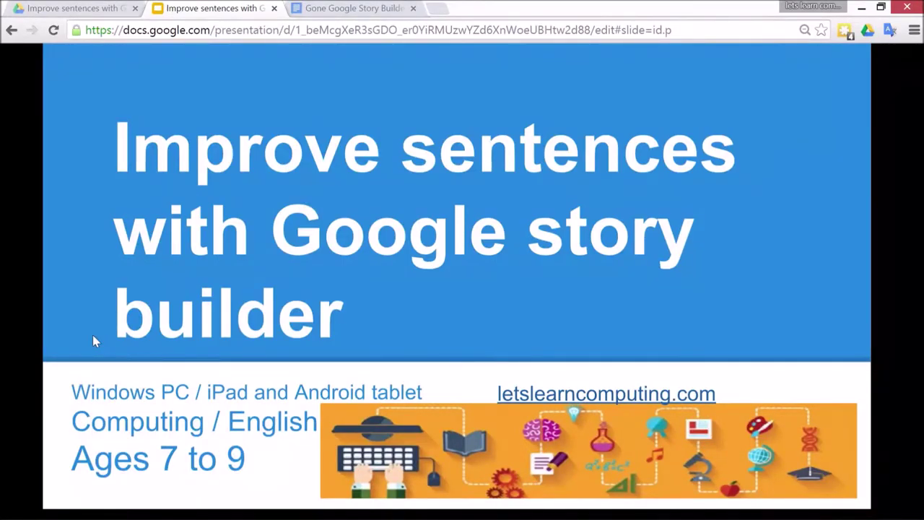
- Review the lesson preparation slides, then begin naming the first character in Story Builder
{"action": "left_click", "coordinate": [92, 335]}
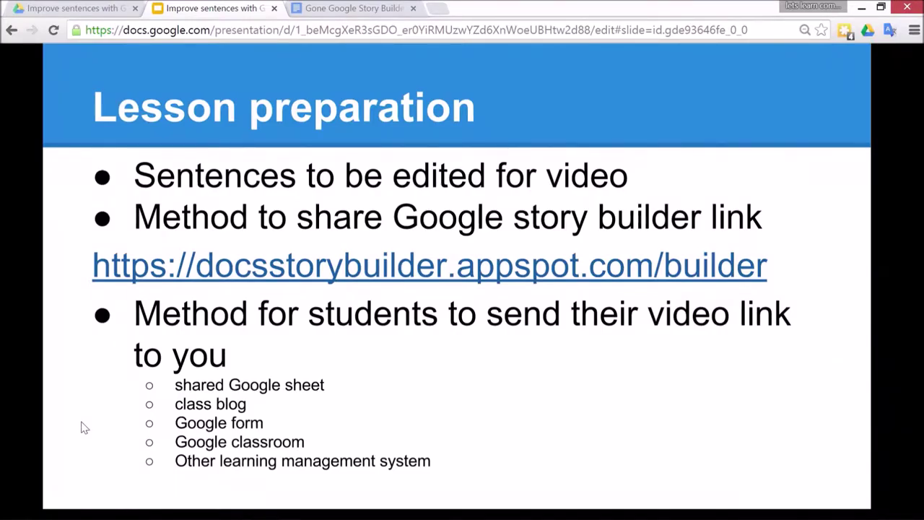
{"action": "key", "text": "Left"}
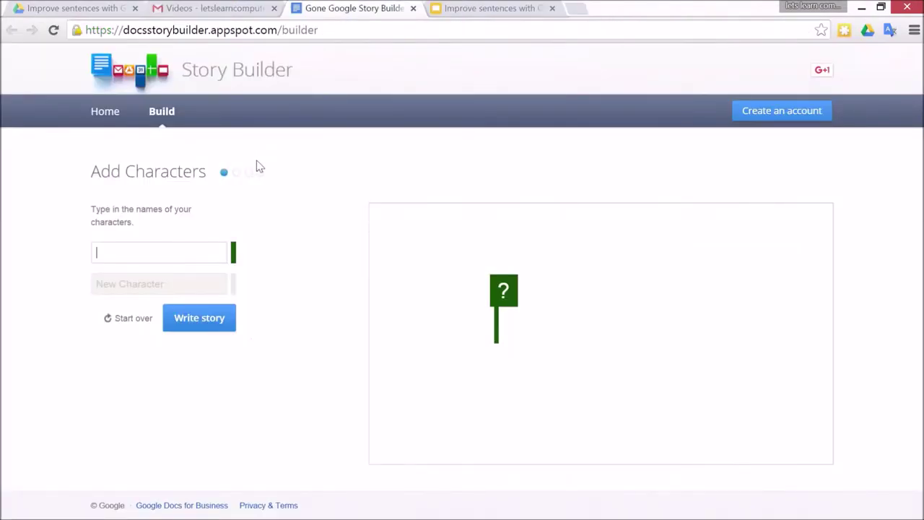
{"action": "left_click", "coordinate": [118, 254]}
- Add the two characters 'Sentence' and 'Improved sentence', then move on to writing the story
{"action": "type", "text": "S"}
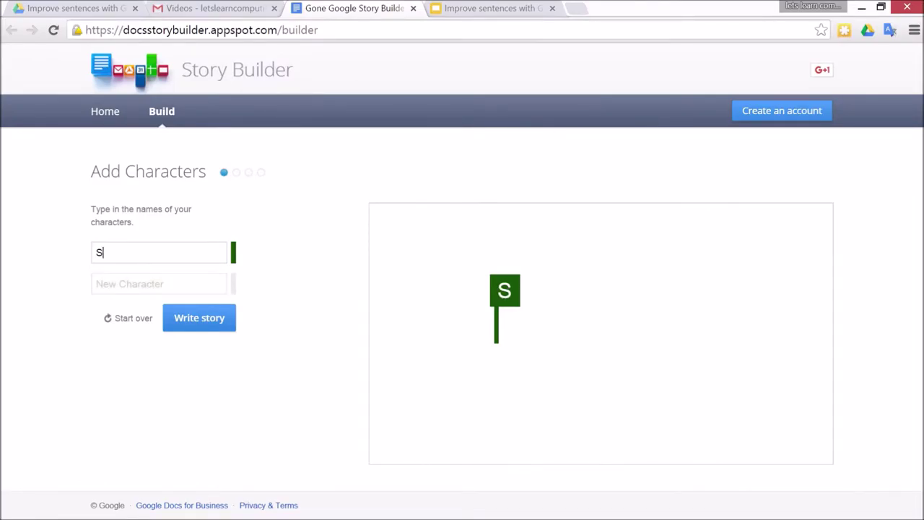
{"action": "type", "text": "entence"}
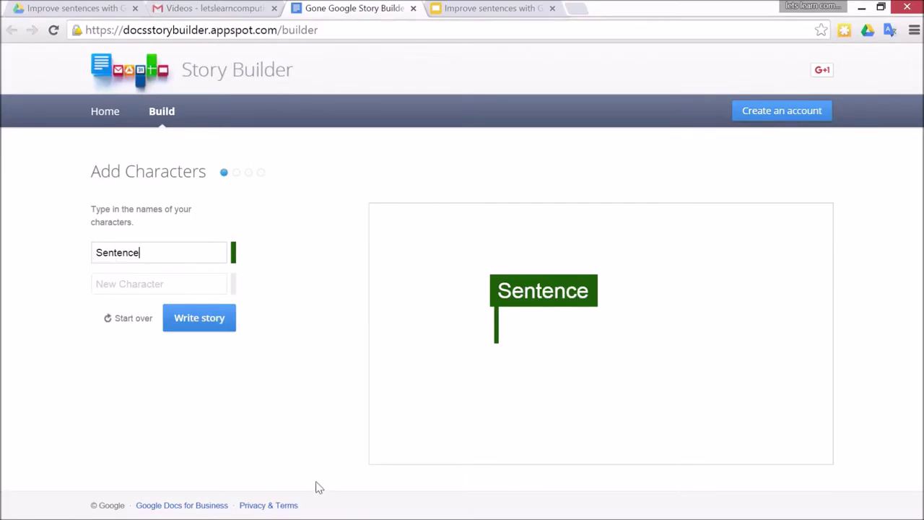
{"action": "key", "text": "Return"}
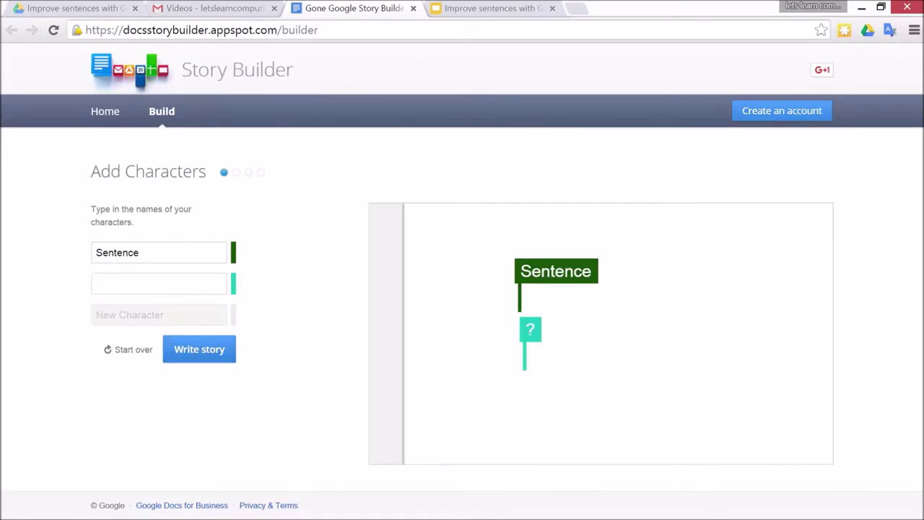
{"action": "type", "text": "Improved sentence"}
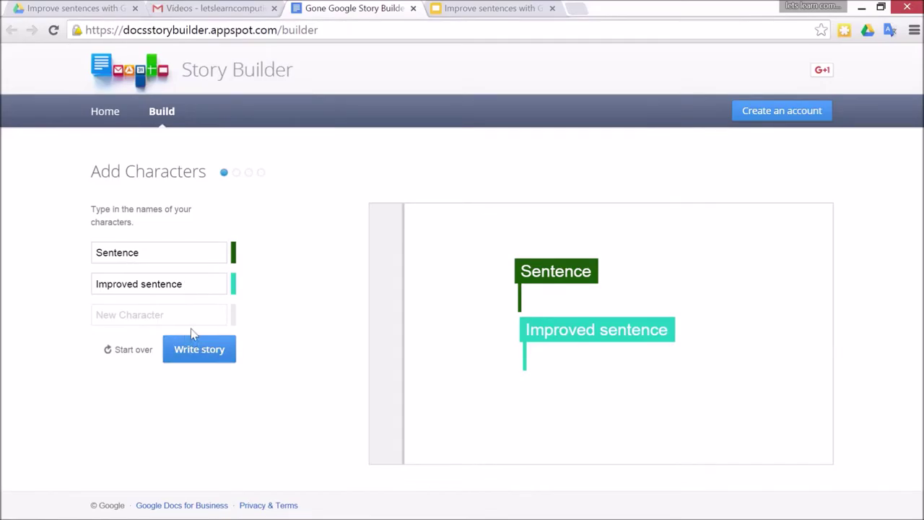
{"action": "left_click", "coordinate": [212, 361]}
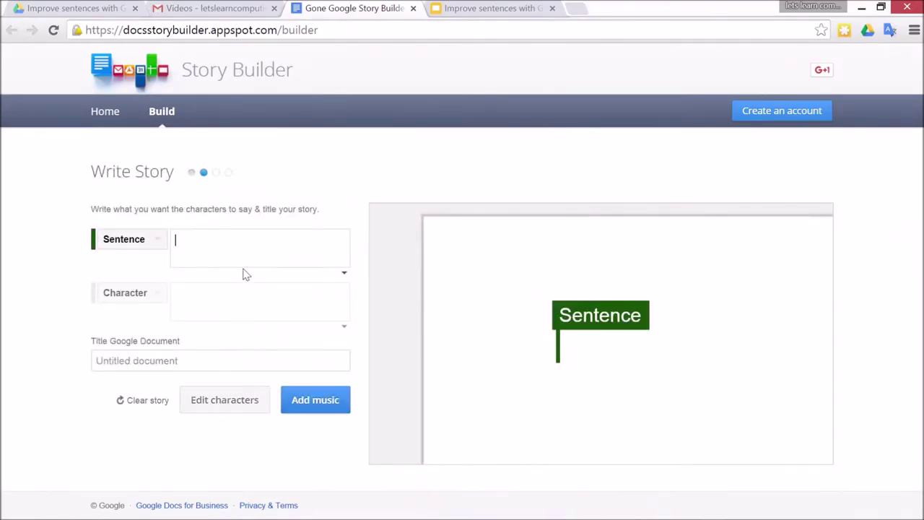
- Write 'The band played.', improve it with 'famous rock' band, then add 'The concert finished.'
{"action": "type", "text": "The "}
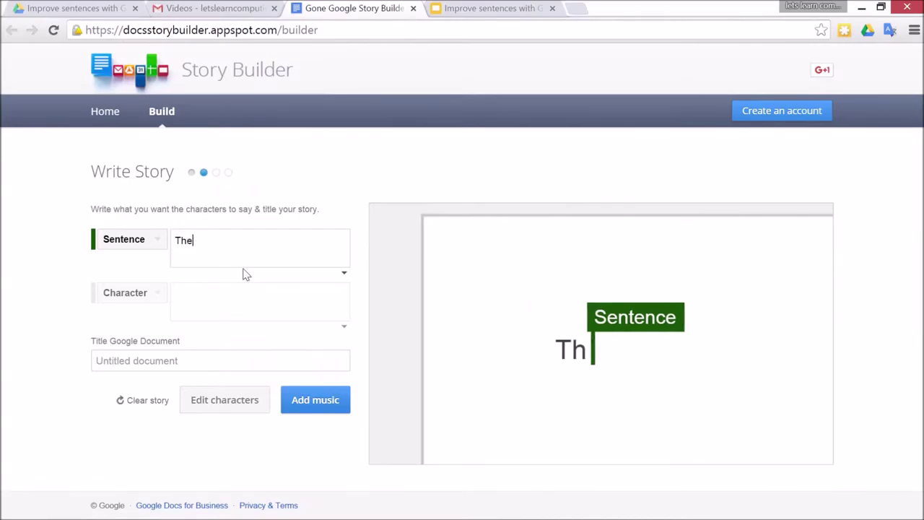
{"action": "type", "text": "band played."}
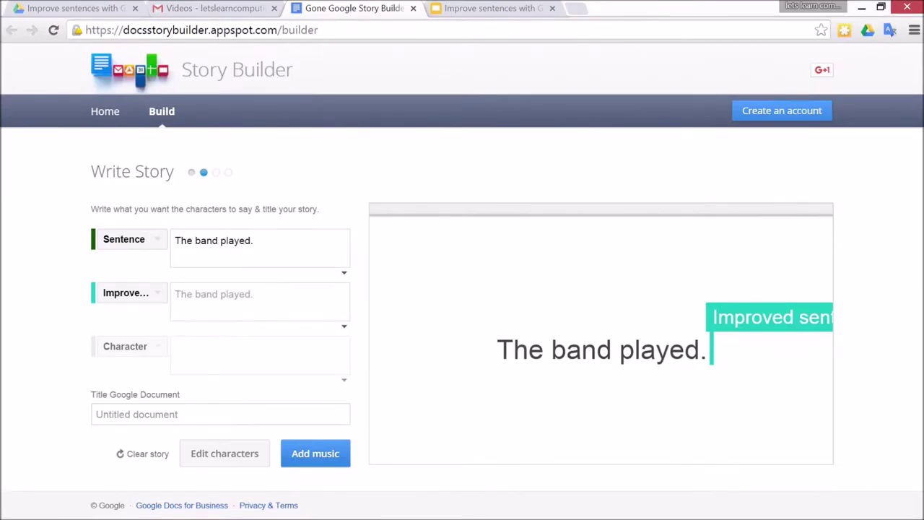
{"action": "key", "text": "ctrl+Left"}
{"action": "key", "text": "ctrl+Left"}
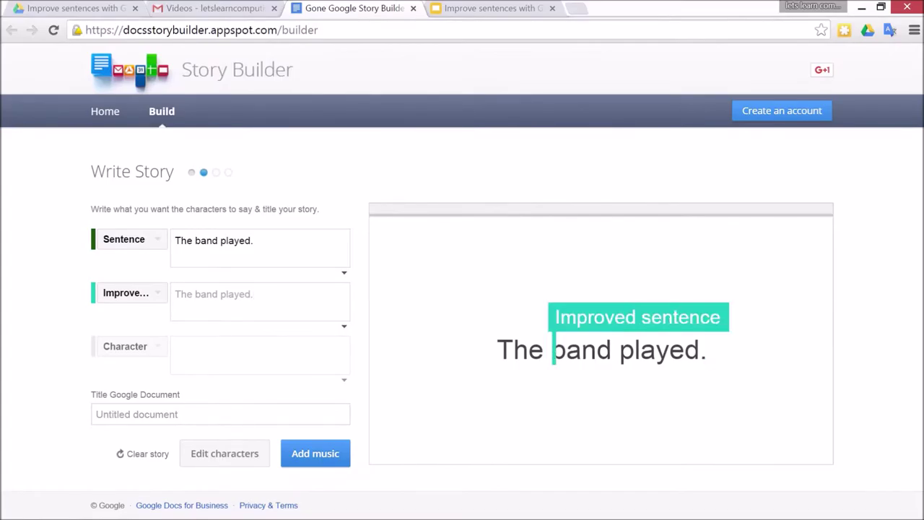
{"action": "type", "text": "famo"}
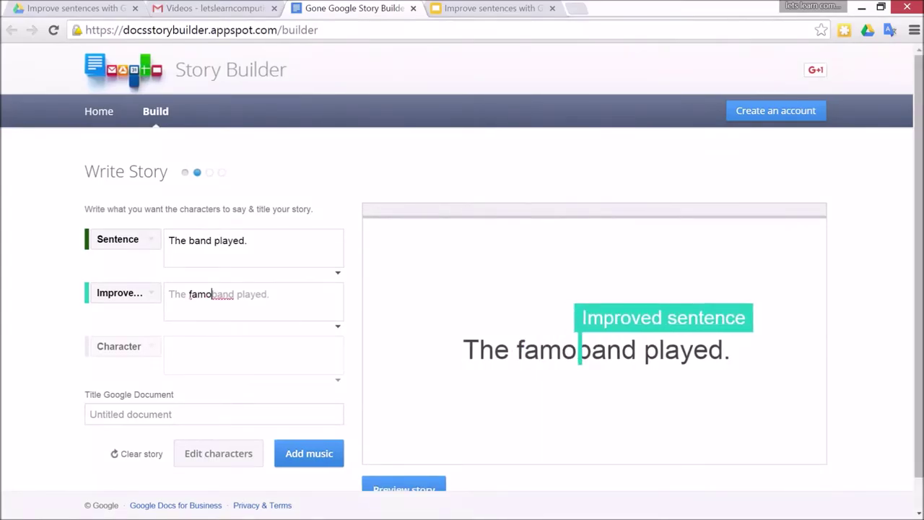
{"action": "type", "text": "us rock"}
{"action": "key", "text": "End"}
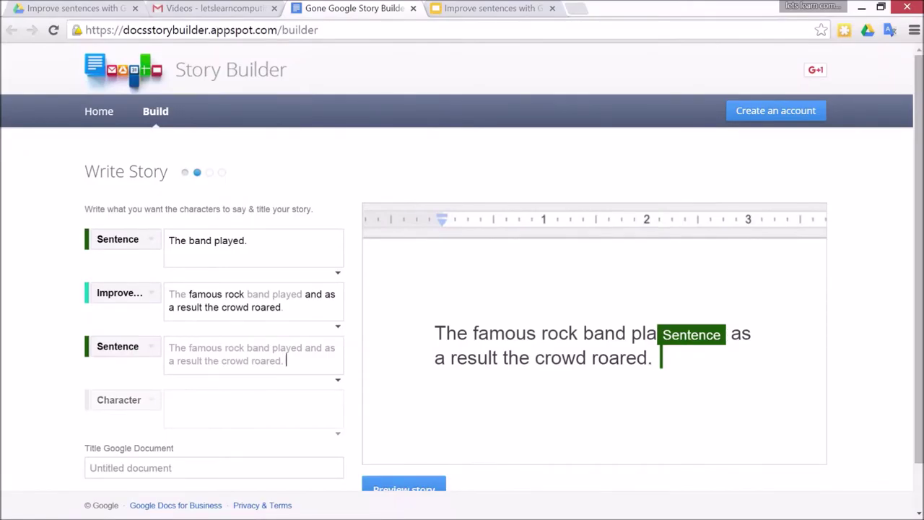
{"action": "type", "text": "The concert finished."}
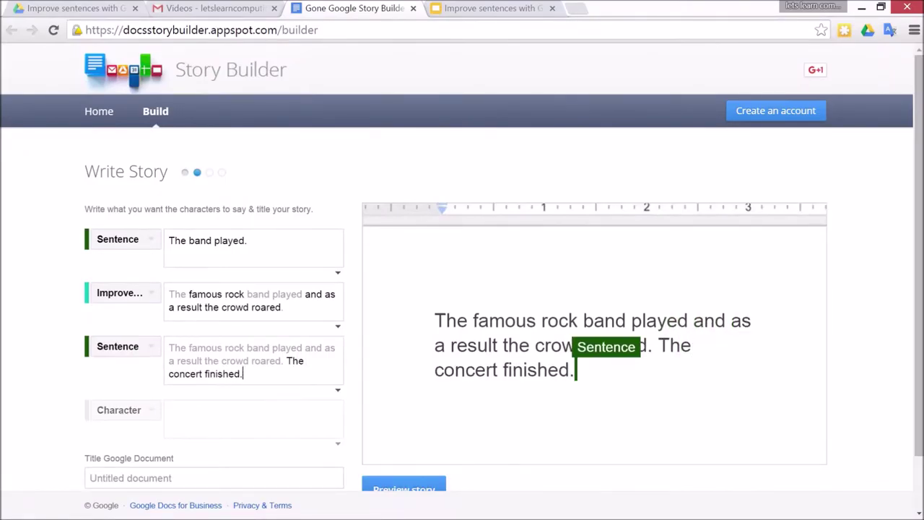
- Add the improved line ending 'with a beautiful firework display' and preview the story
{"action": "key", "text": "Return"}
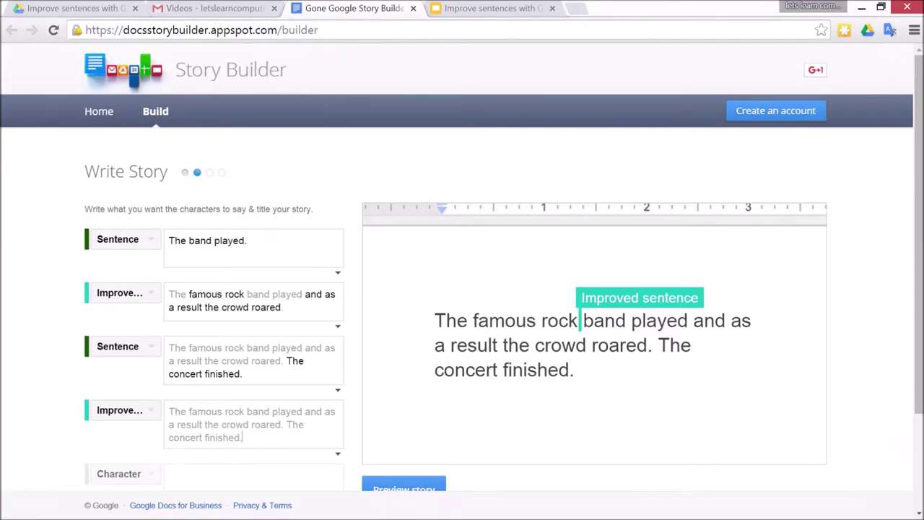
{"action": "type", "text": "d"}
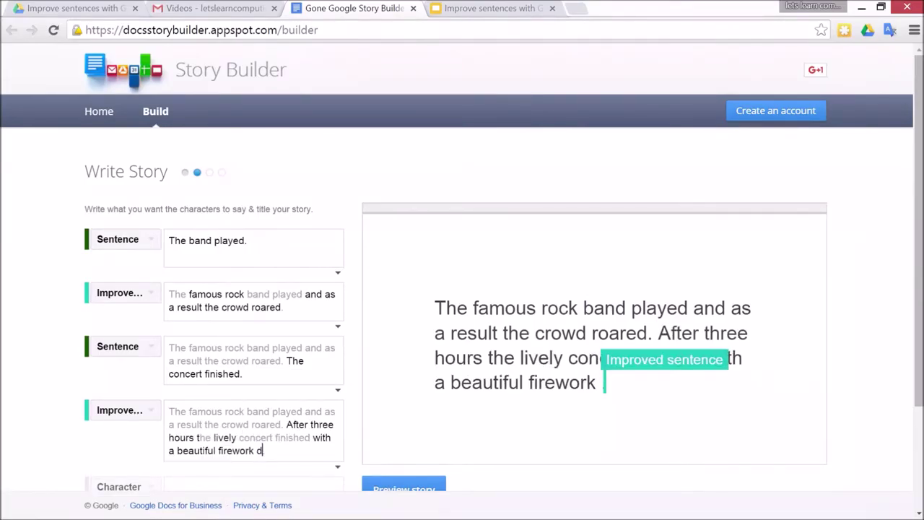
{"action": "type", "text": "isplay"}
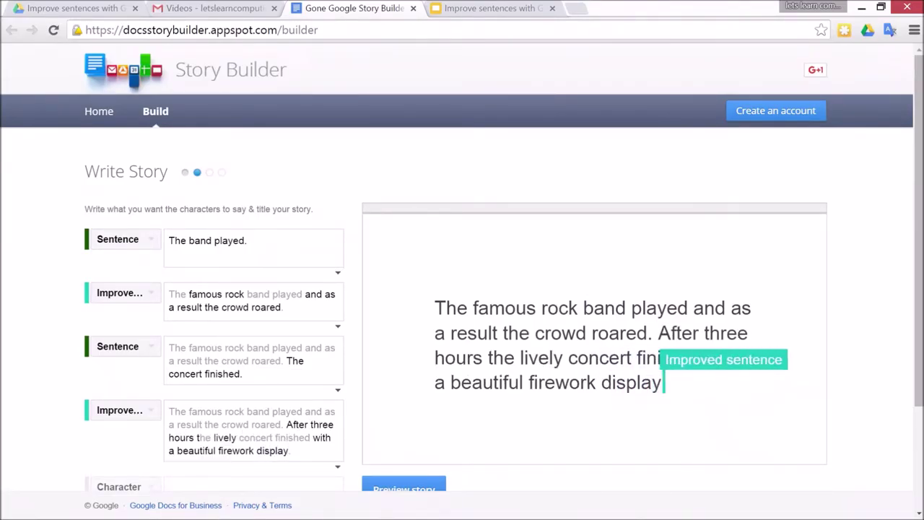
{"action": "scroll", "coordinate": [462, 288], "scroll_direction": "down", "scroll_amount": 2}
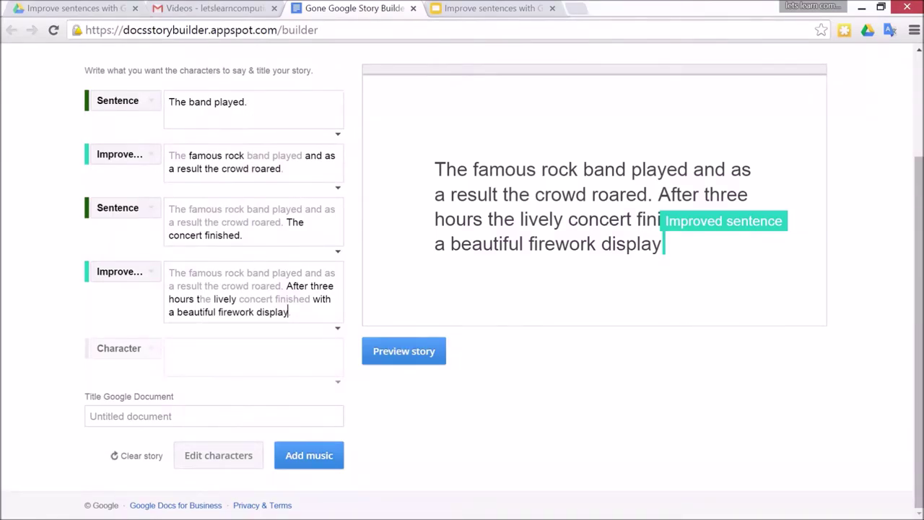
{"action": "left_click", "coordinate": [404, 352]}
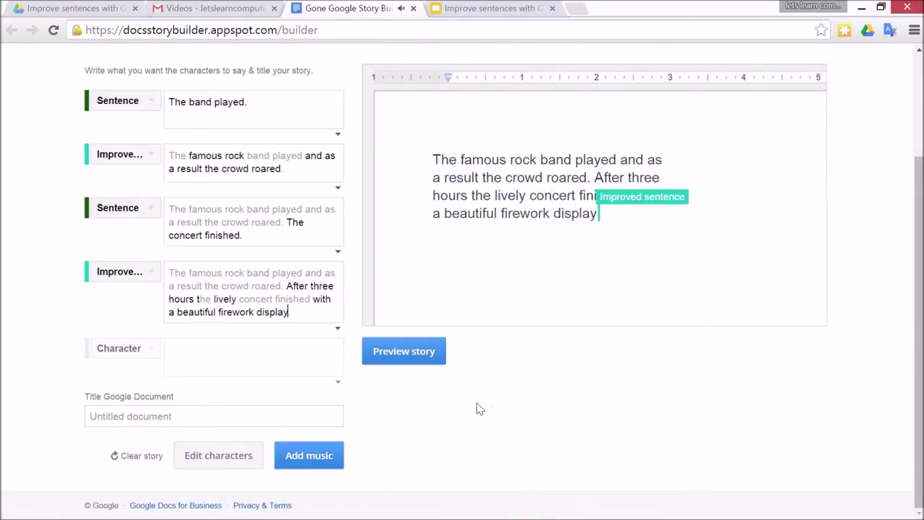
- After watching the preview, move on to the Add Music step
{"action": "left_click", "coordinate": [324, 456]}
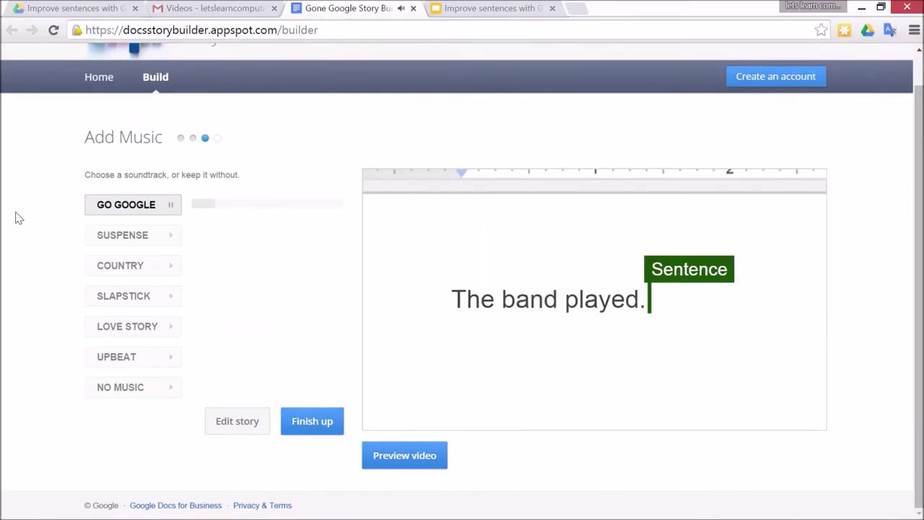
- Pick the Upbeat soundtrack, title the story 'The concert' by Todd, and generate a share link
{"action": "left_click", "coordinate": [119, 359]}
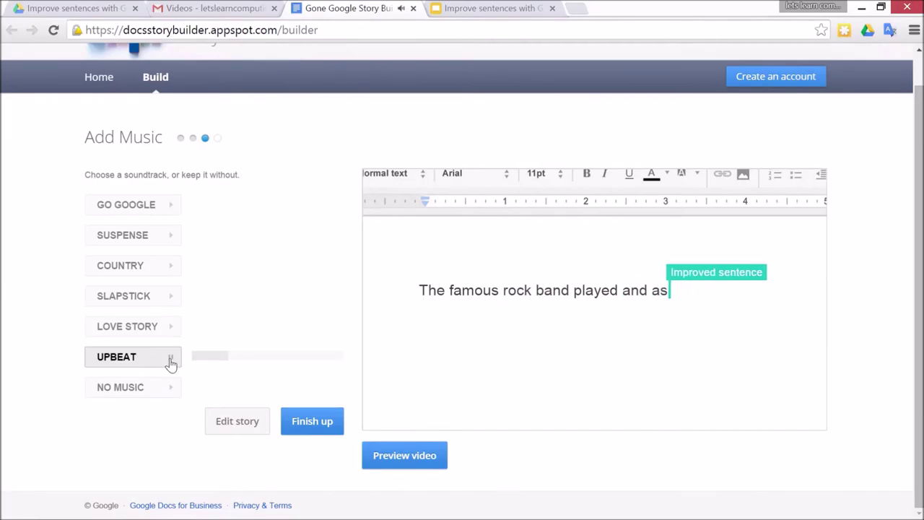
{"action": "left_click", "coordinate": [313, 424]}
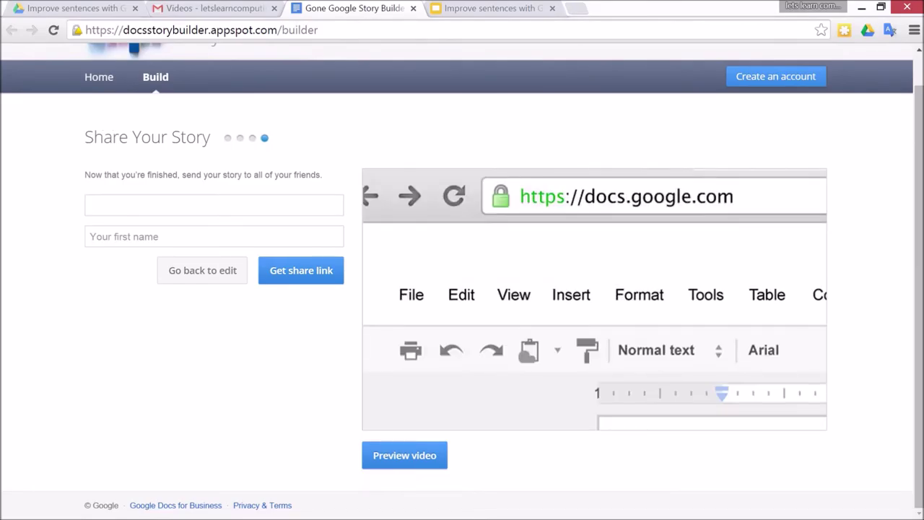
{"action": "type", "text": "The"}
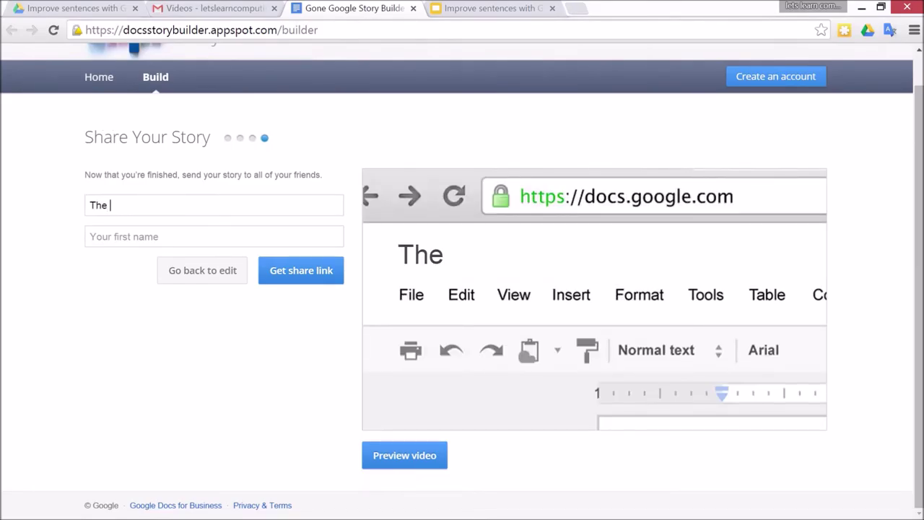
{"action": "type", "text": " concert"}
{"action": "key", "text": "Tab"}
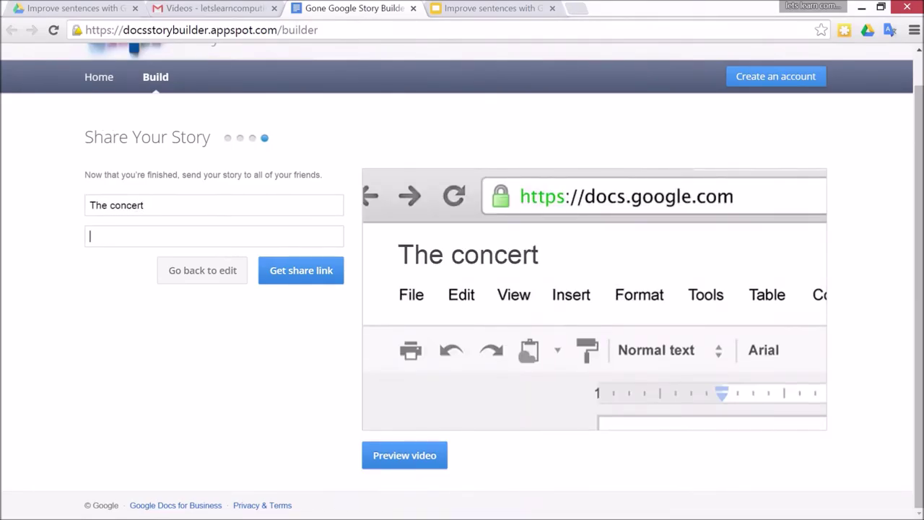
{"action": "type", "text": "Todd"}
{"action": "left_click", "coordinate": [293, 270]}
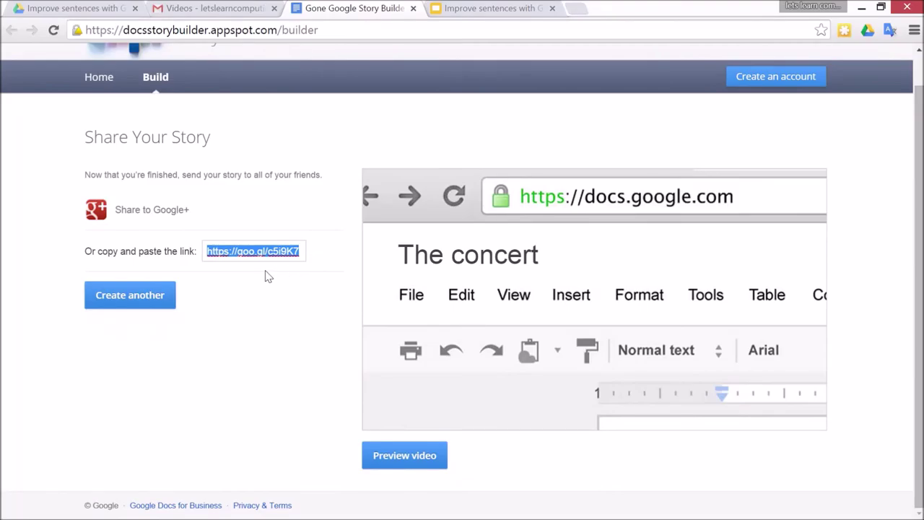
- Select the share link for 'The concert' and scroll down the page
{"action": "left_click", "coordinate": [260, 251]}
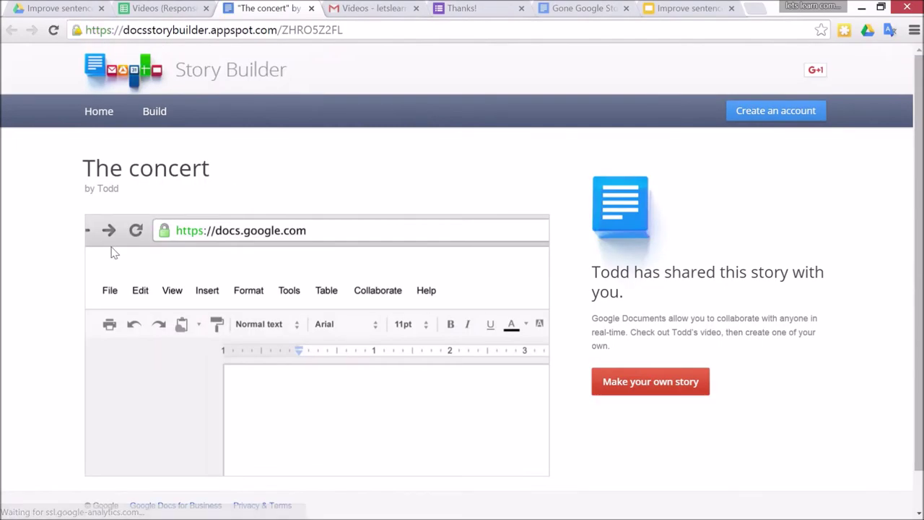
{"action": "scroll", "coordinate": [45, 329], "scroll_direction": "down", "scroll_amount": 1}
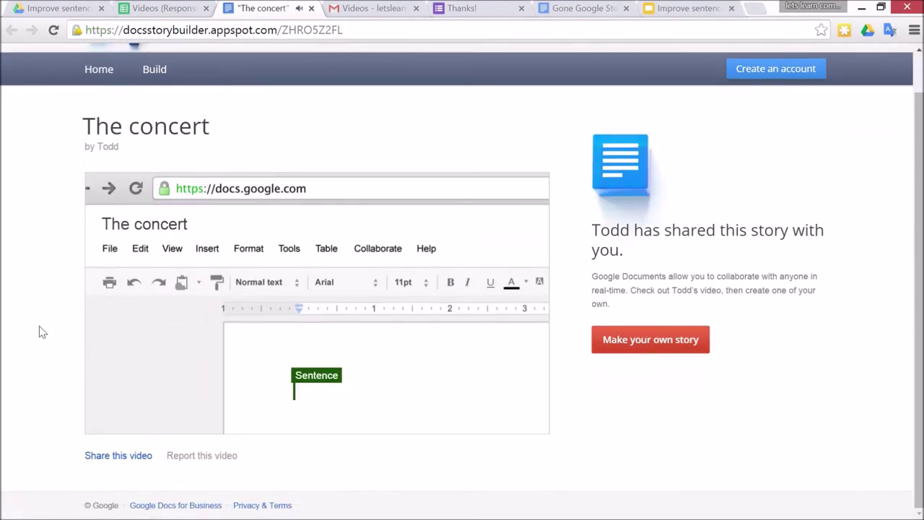